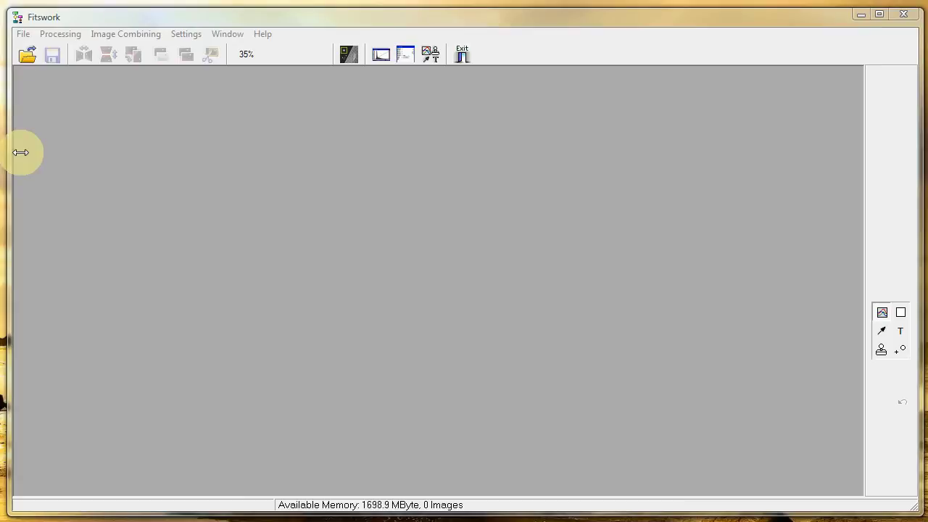
# Open Masterdark/-flat Combining (F6) from the File menu
pyautogui.click(24, 34)
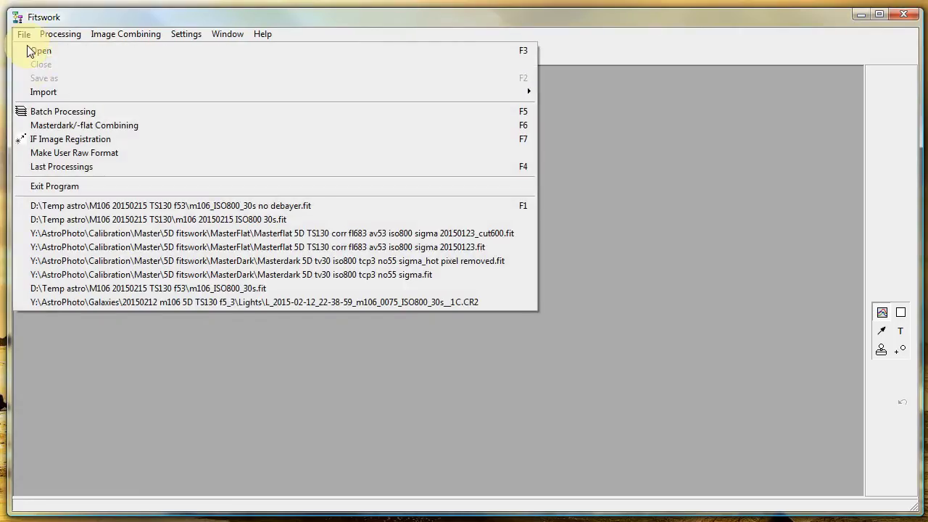
pyautogui.click(56, 128)
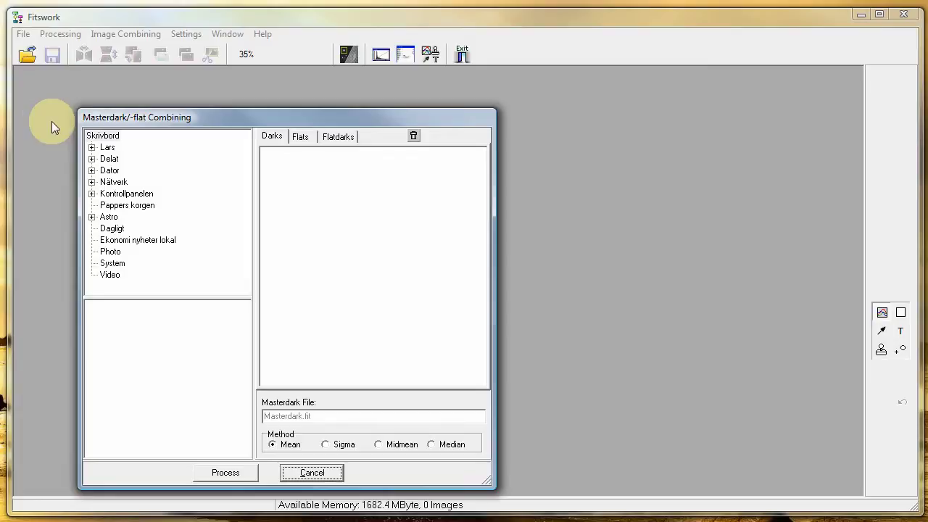
# For the Darks list, browse Y: > AstroPhoto > Calibration > Raw > Canon 5D > Dark > tv30 iso800 tcp
pyautogui.click(271, 137)
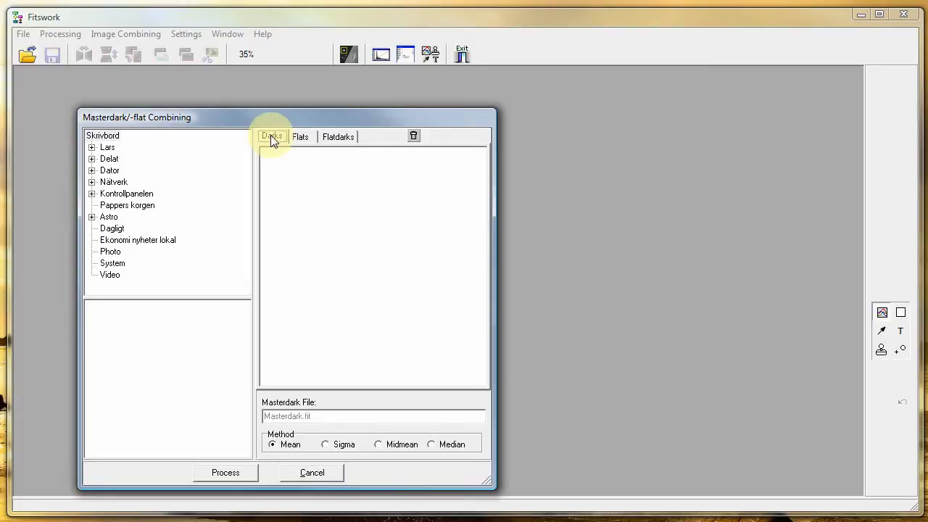
pyautogui.click(92, 172)
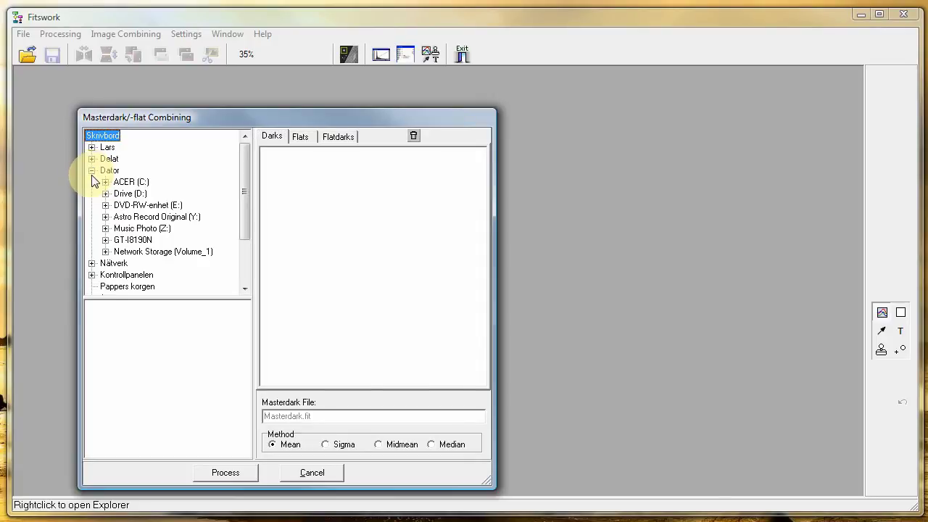
pyautogui.click(106, 216)
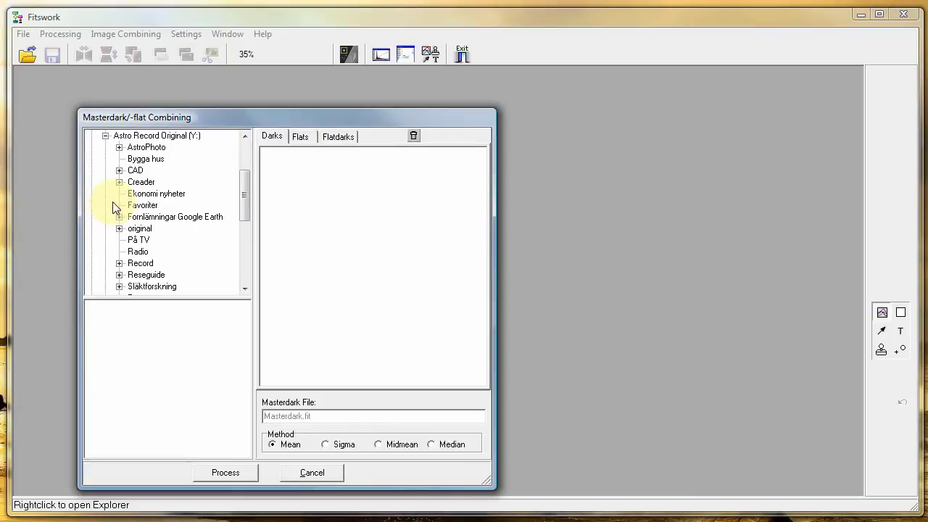
pyautogui.click(120, 148)
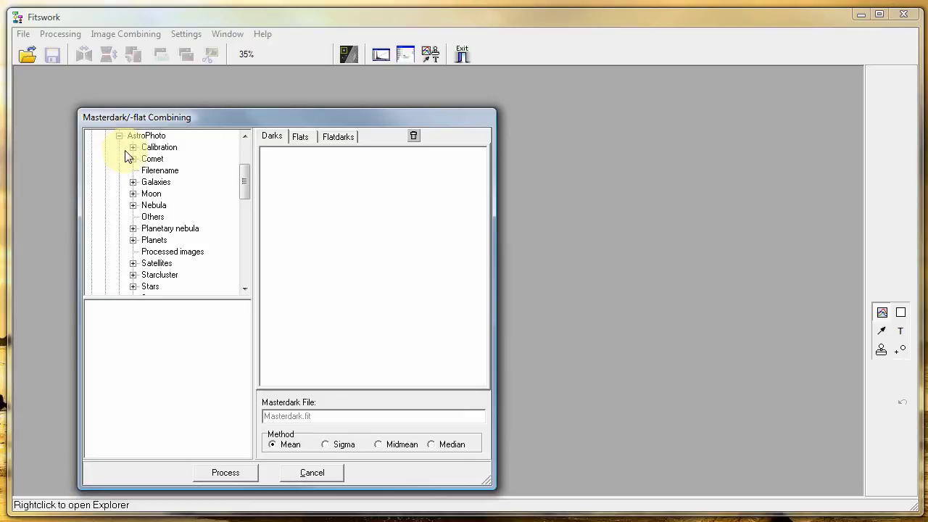
pyautogui.click(134, 148)
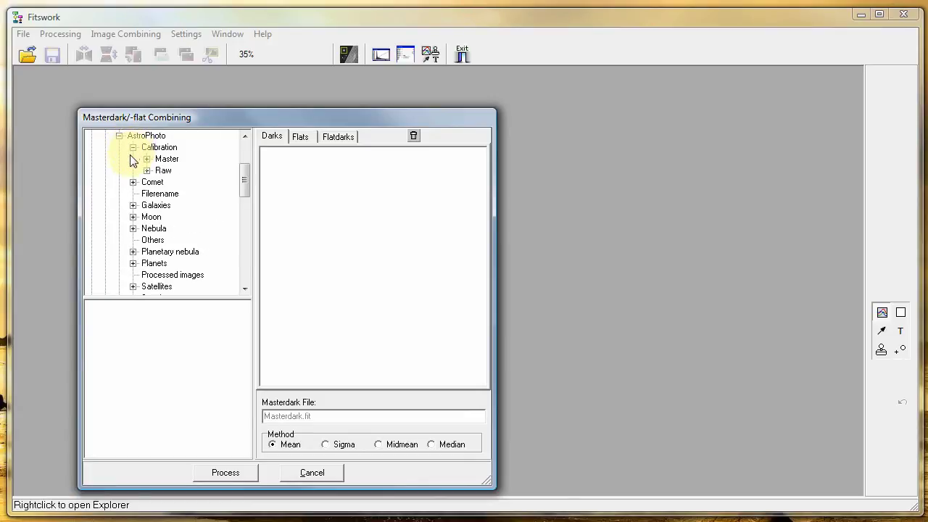
pyautogui.click(147, 172)
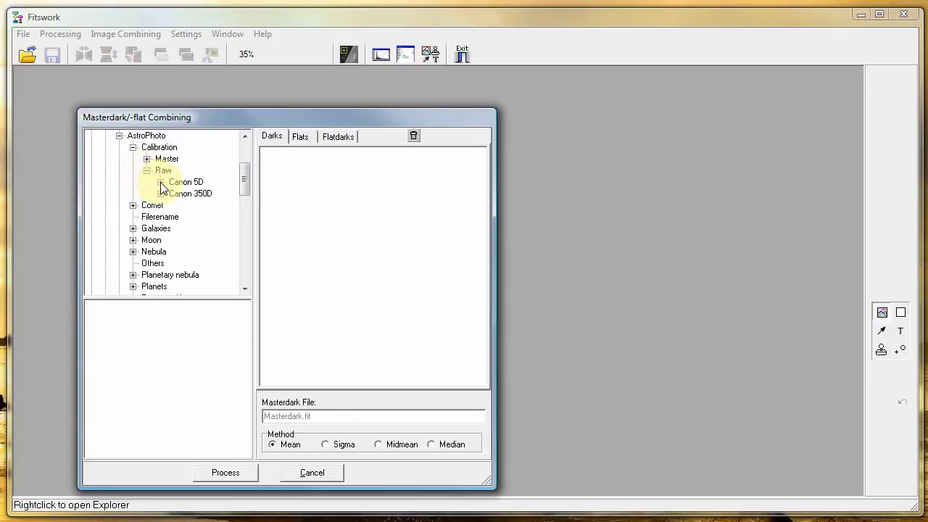
pyautogui.click(160, 182)
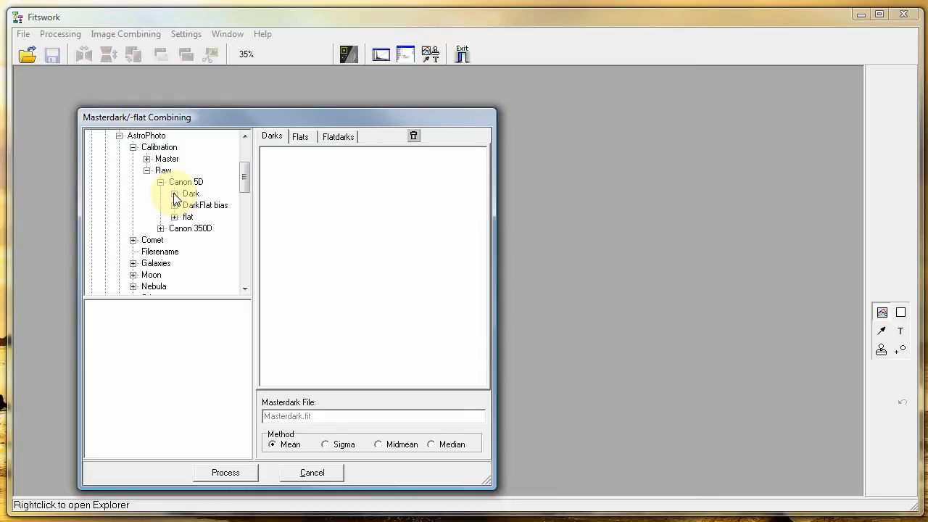
pyautogui.click(174, 194)
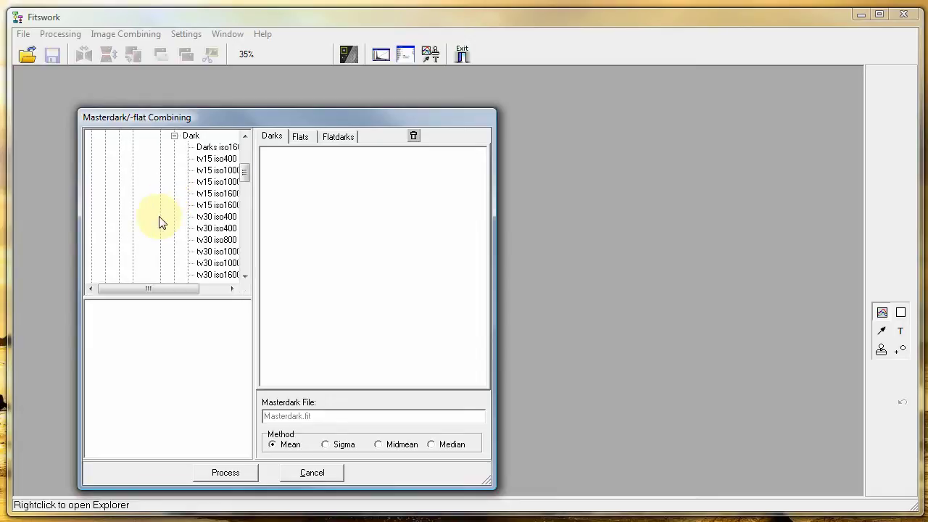
pyautogui.moveTo(146, 285); pyautogui.dragTo(183, 287)
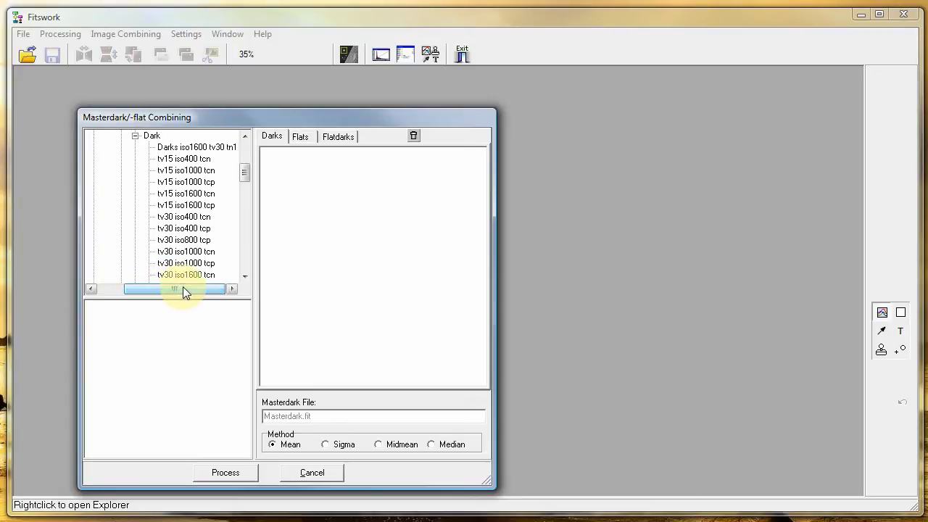
pyautogui.click(177, 246)
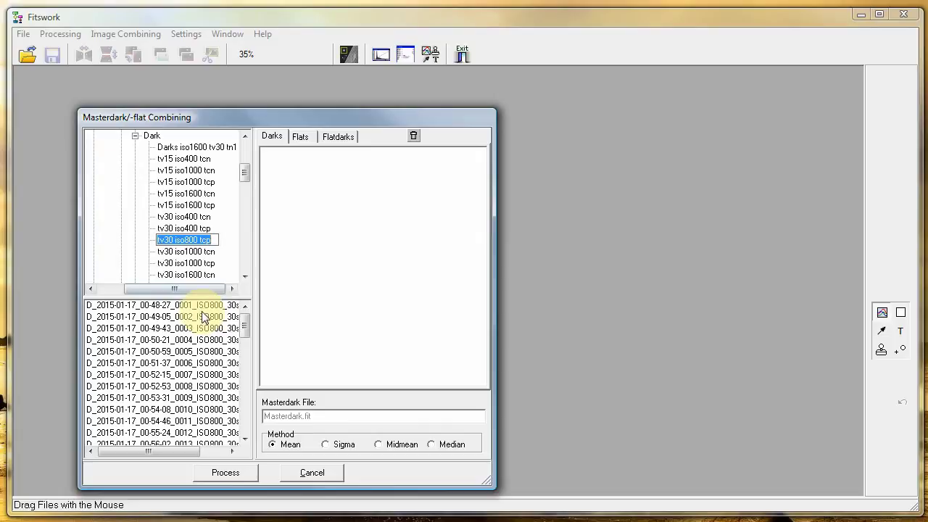
# Select dark files 0011 through 0055 and add them to the Darks list
pyautogui.moveTo(156, 448); pyautogui.dragTo(183, 453)
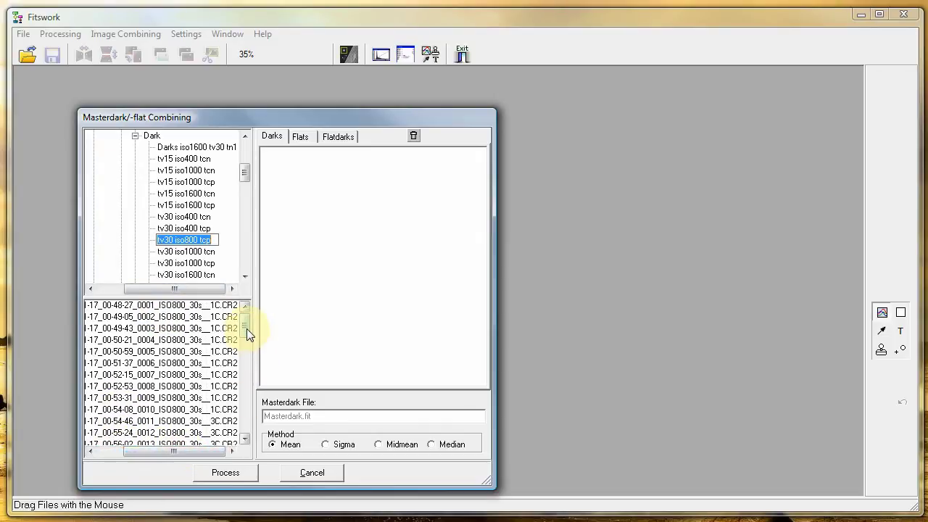
pyautogui.moveTo(246, 328); pyautogui.dragTo(248, 335)
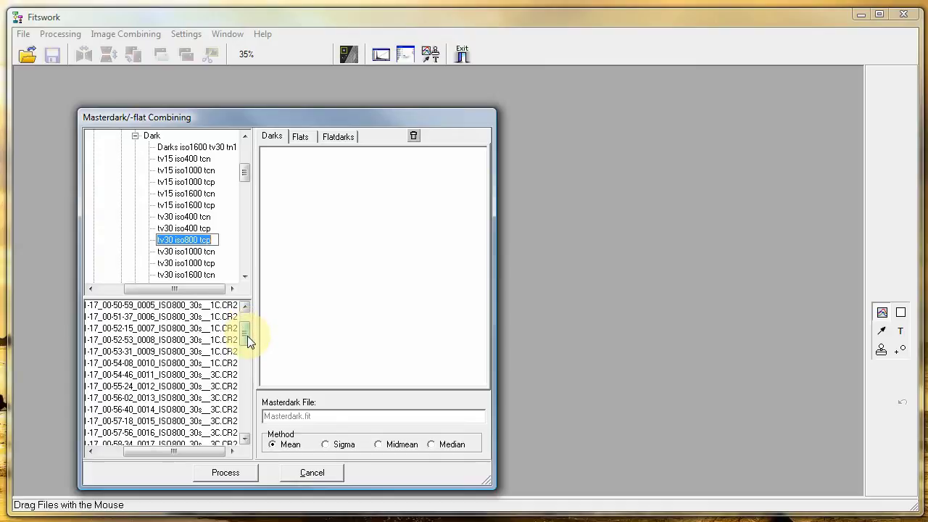
pyautogui.click(221, 375)
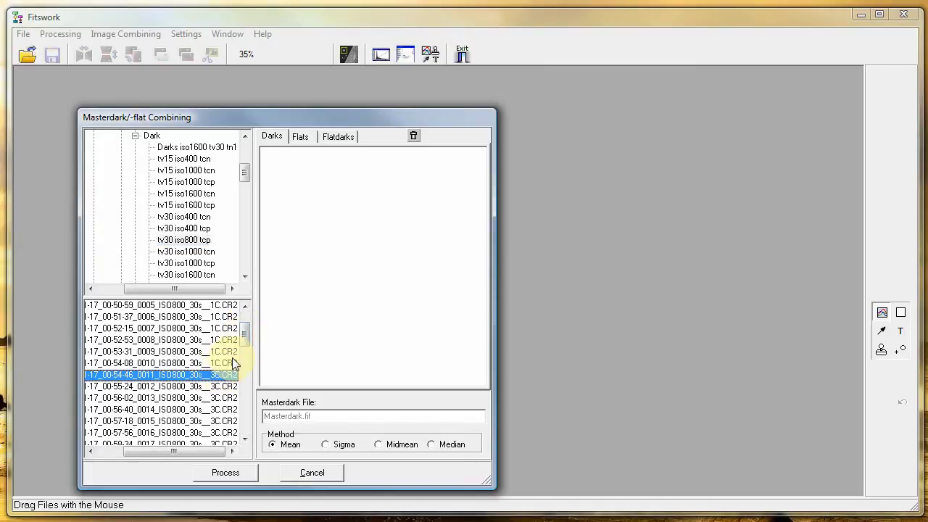
pyautogui.moveTo(244, 336); pyautogui.dragTo(249, 429)
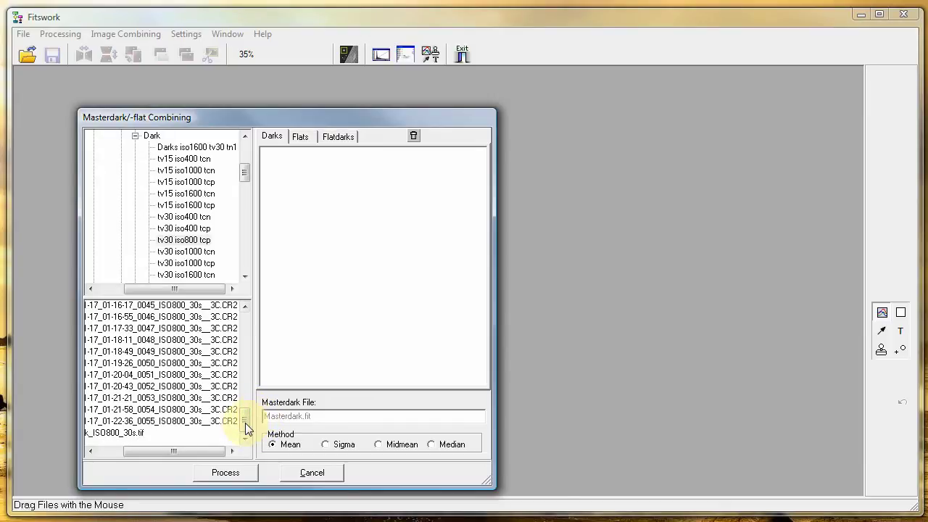
pyautogui.keyDown('shift'); pyautogui.click(223, 422); pyautogui.keyUp('shift')
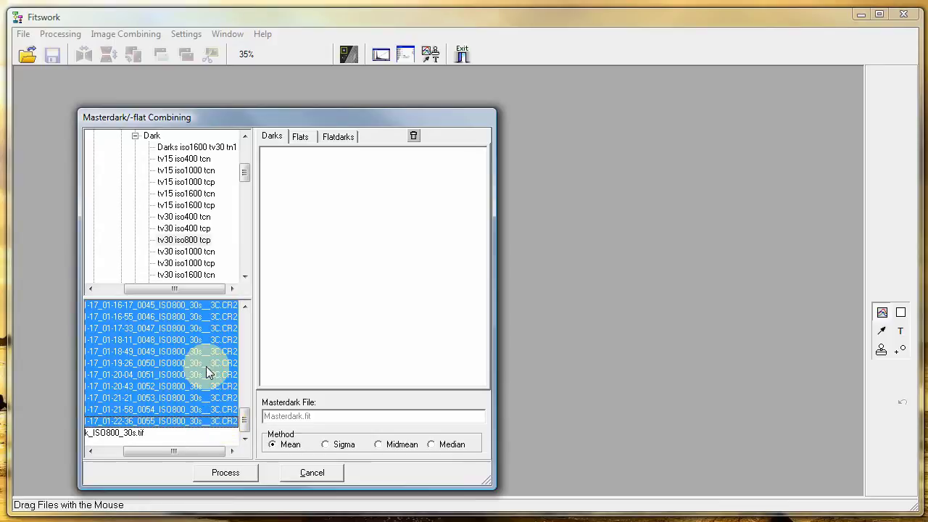
pyautogui.moveTo(205, 363); pyautogui.dragTo(312, 313)
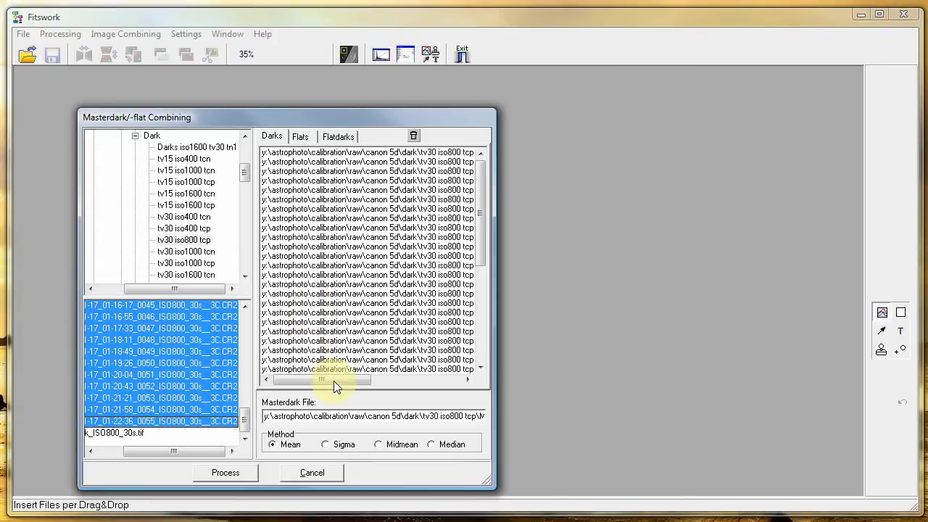
# Use the Sigma method for darks and name the master dark 'Masterdark iso800 tv30 tp3c'
pyautogui.click(326, 447)
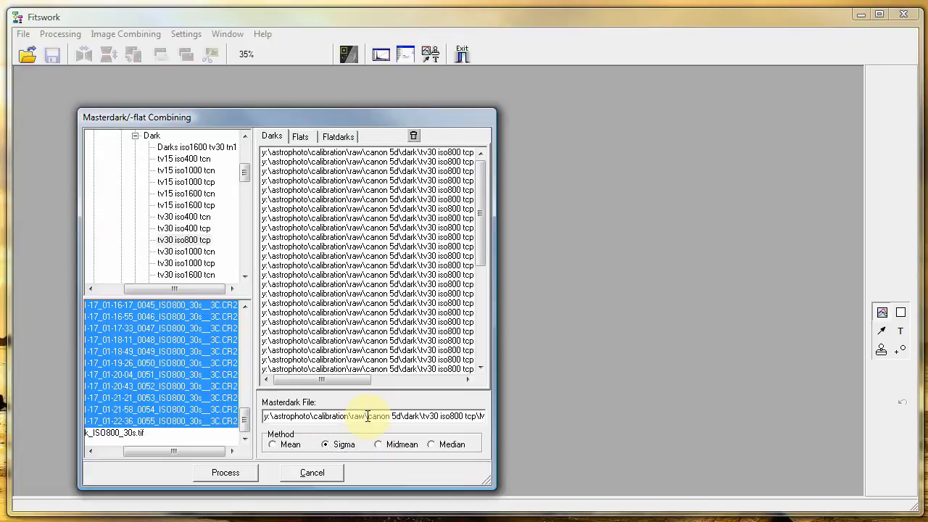
pyautogui.press('End')
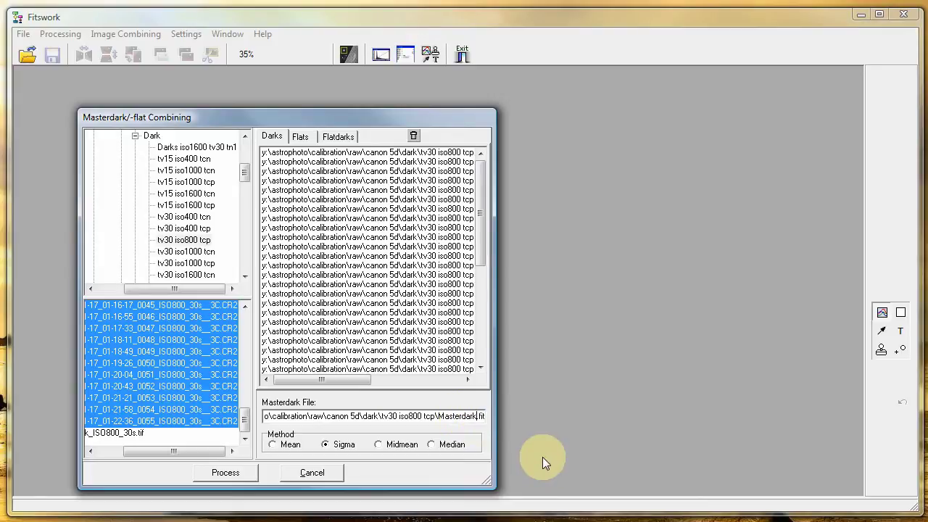
pyautogui.write('iso8')
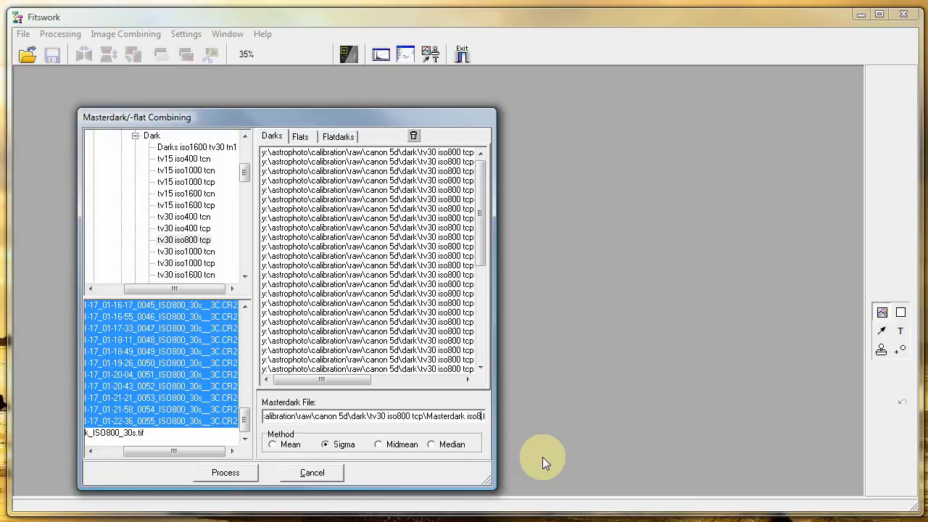
pyautogui.write('00')
pyautogui.write(' tv')
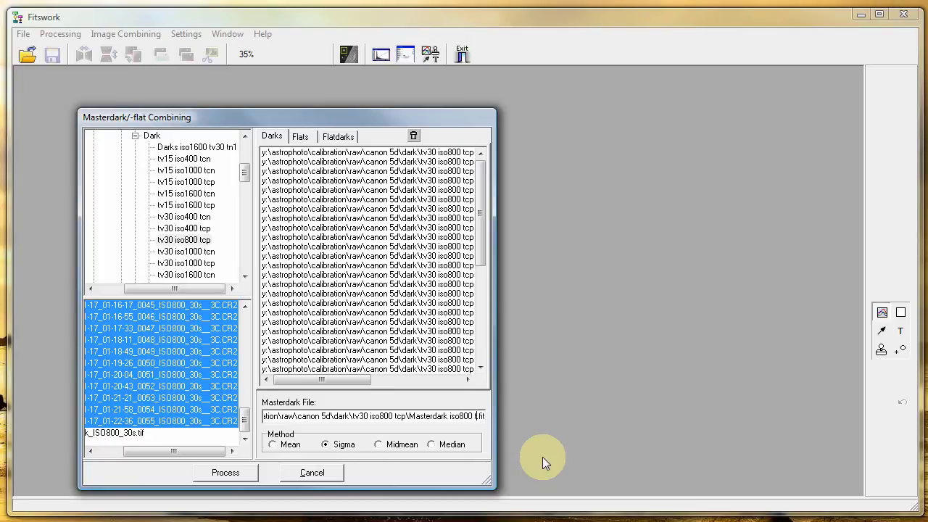
pyautogui.write('30')
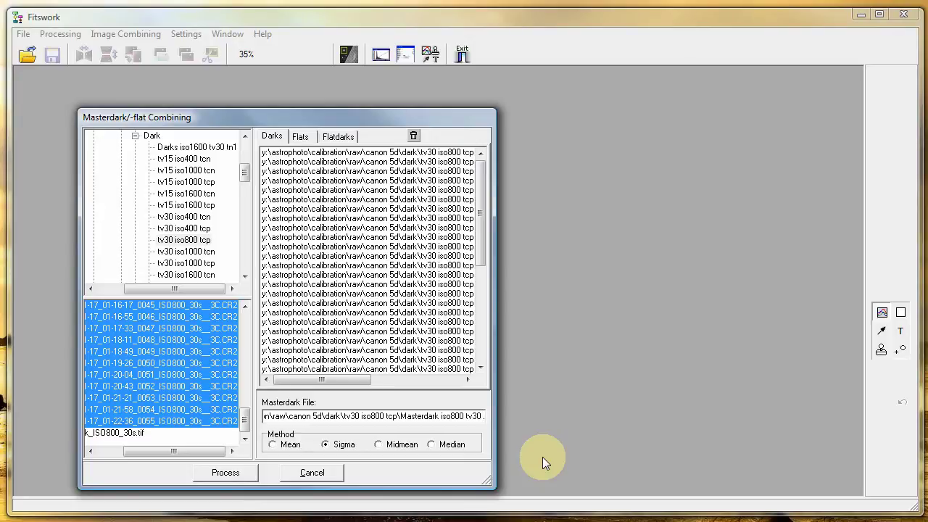
pyautogui.write(' t')
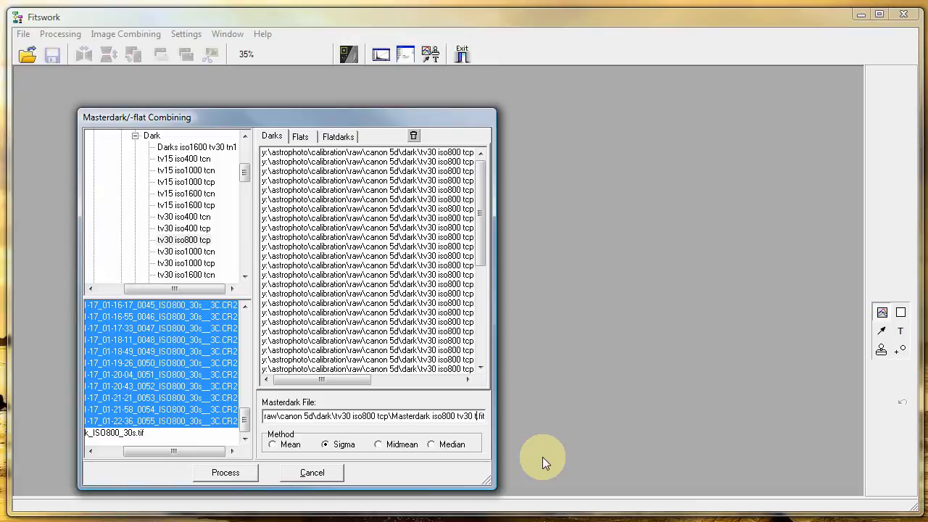
pyautogui.write('p3c')
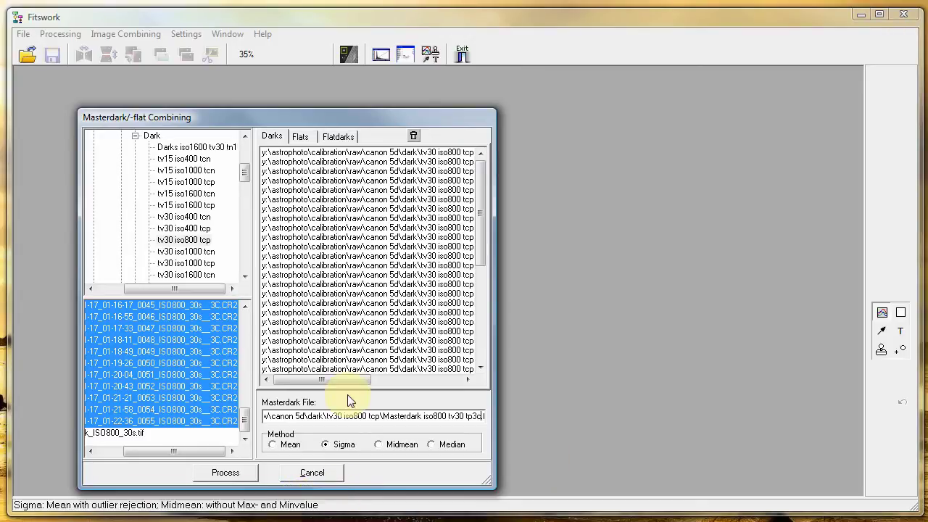
pyautogui.click(300, 137)
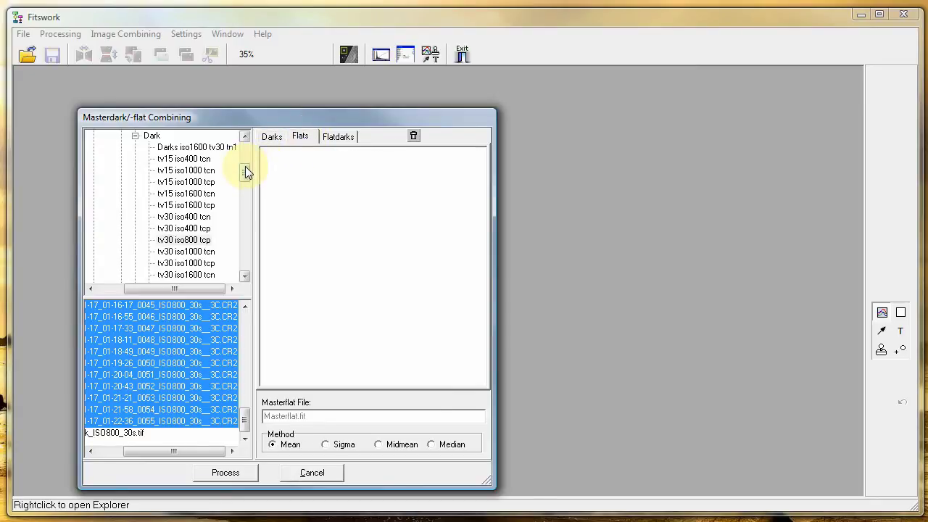
pyautogui.scroll(2, 244, 161)
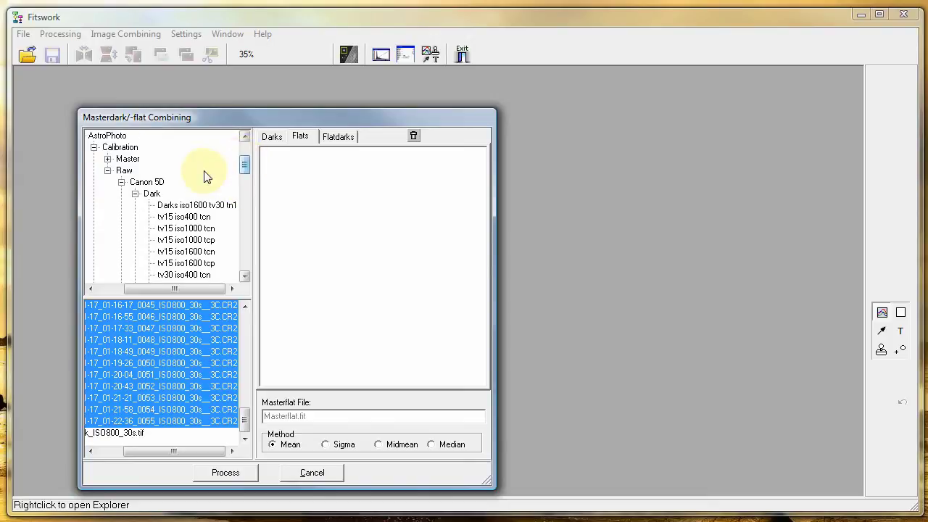
pyautogui.click(136, 194)
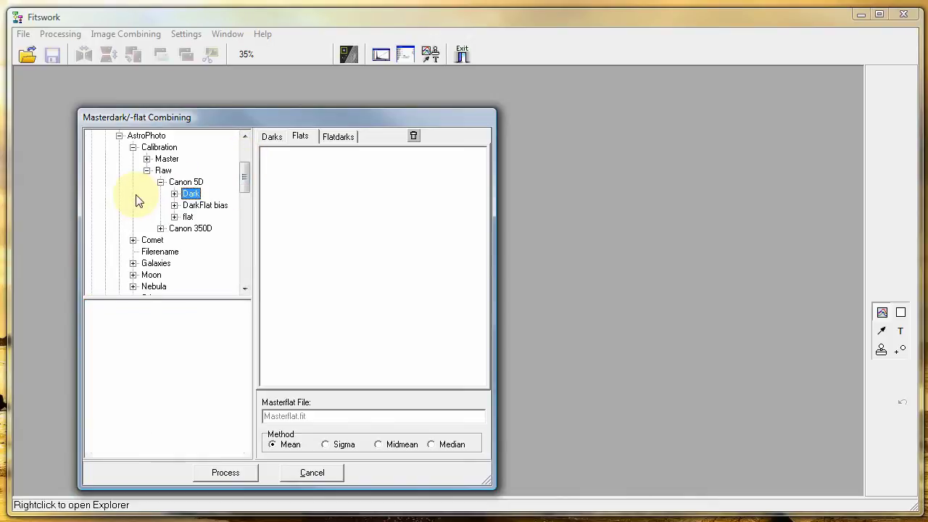
pyautogui.click(173, 219)
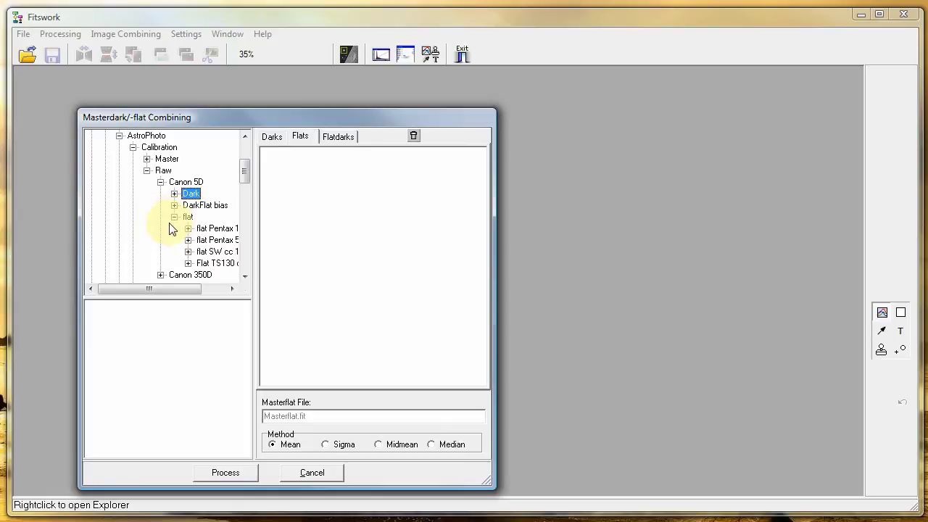
pyautogui.moveTo(165, 288); pyautogui.dragTo(192, 287)
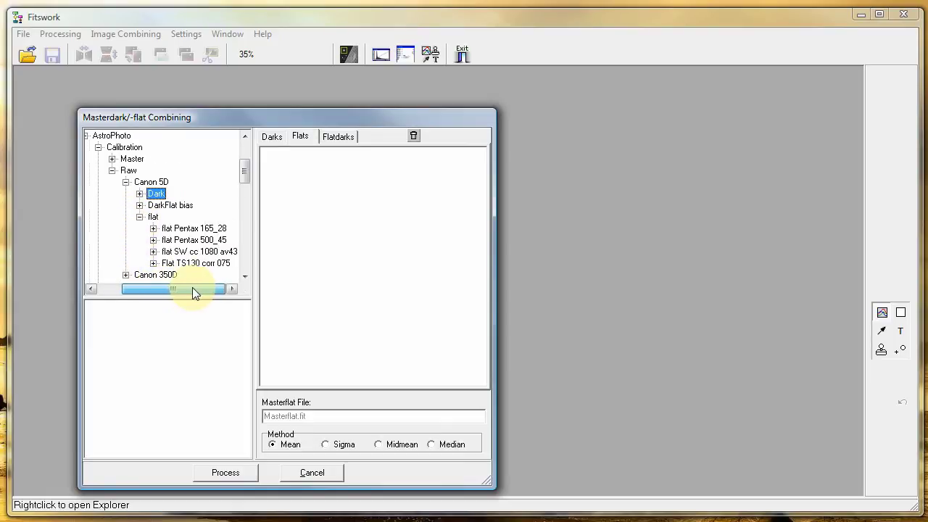
pyautogui.click(153, 264)
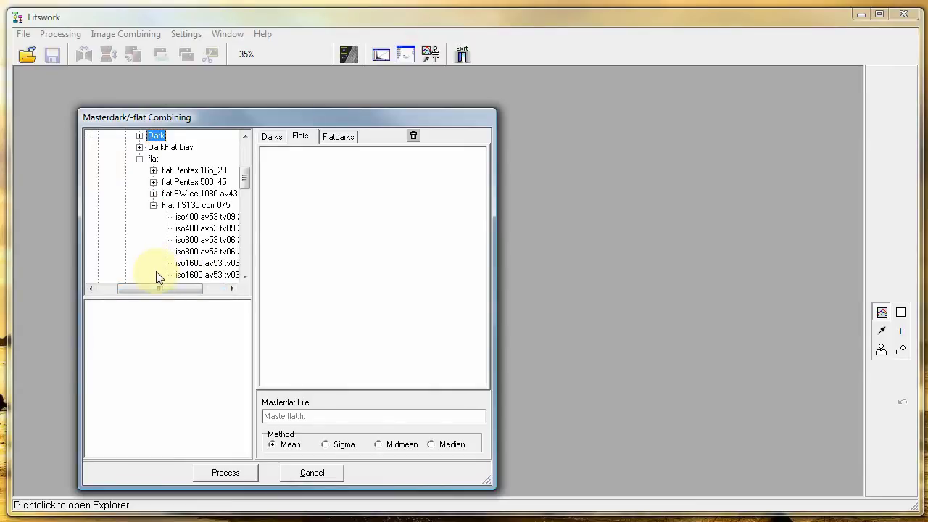
pyautogui.moveTo(160, 288); pyautogui.dragTo(184, 289)
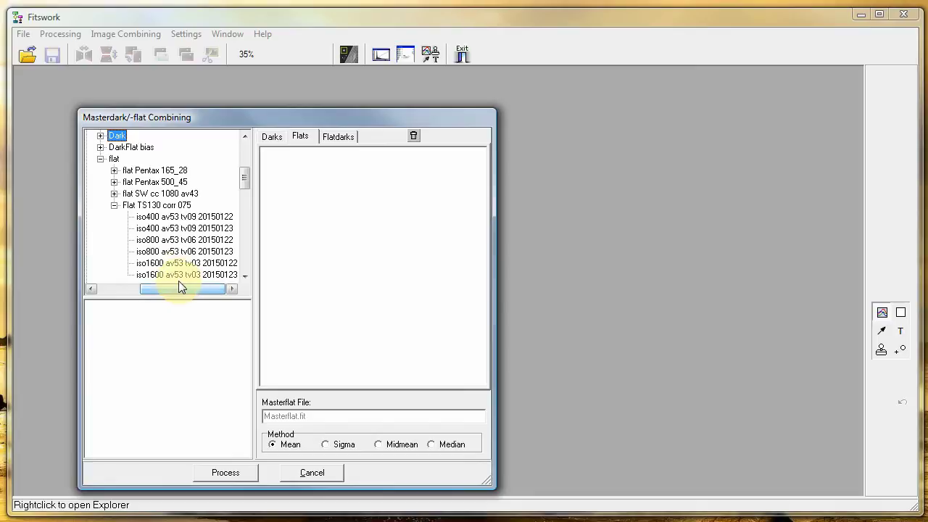
pyautogui.click(218, 251)
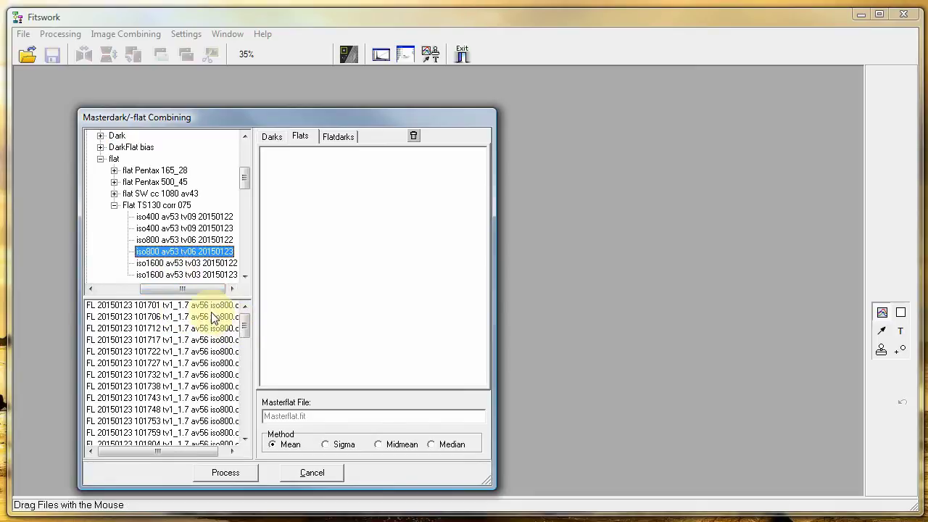
# Select all flat files in that folder and add them to the Flats list
pyautogui.click(206, 306)
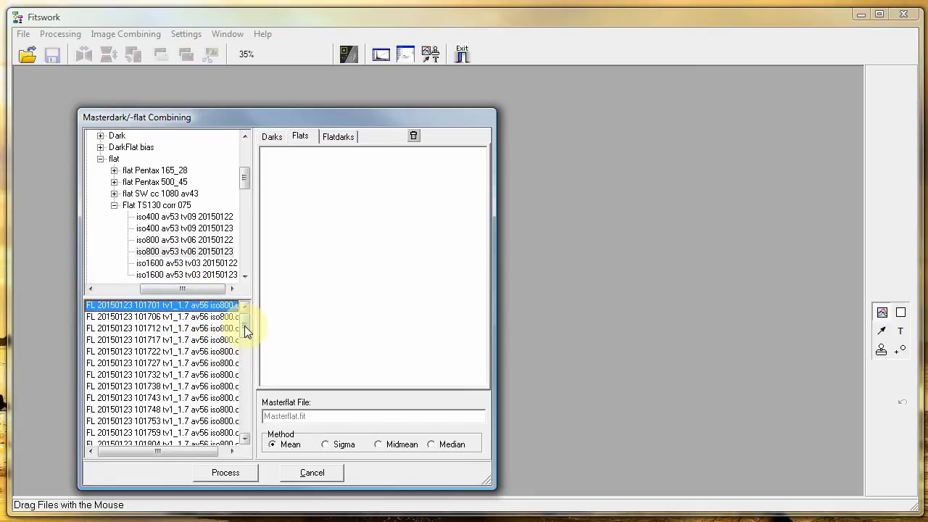
pyautogui.moveTo(244, 325); pyautogui.dragTo(246, 428)
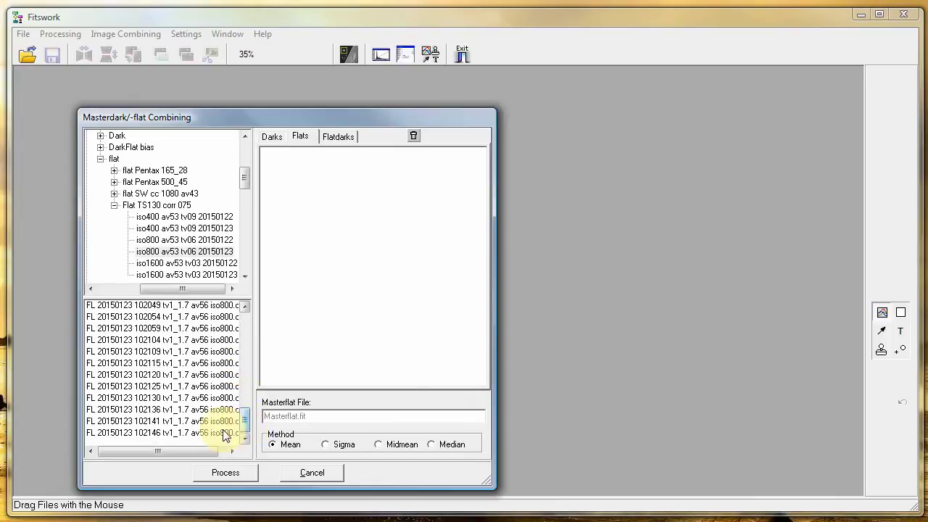
pyautogui.keyDown('shift'); pyautogui.click(221, 432); pyautogui.keyUp('shift')
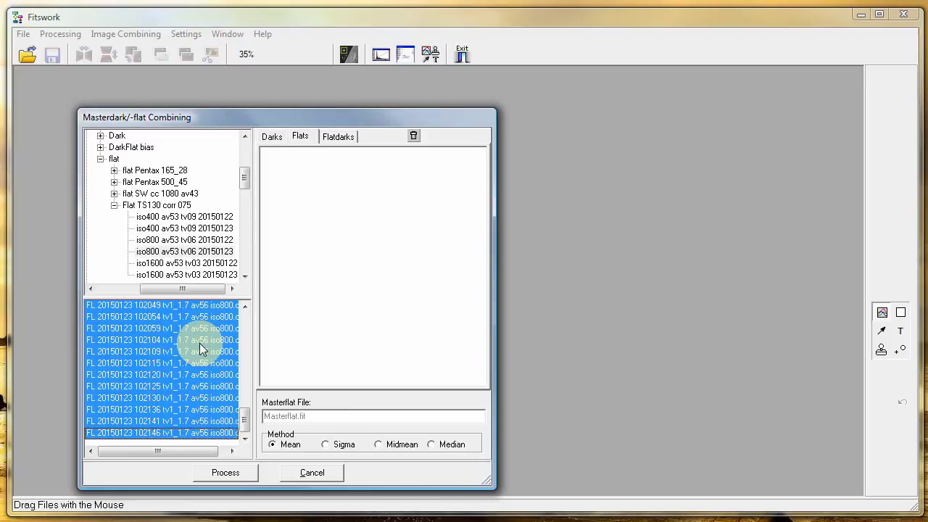
pyautogui.moveTo(201, 349); pyautogui.dragTo(288, 327)
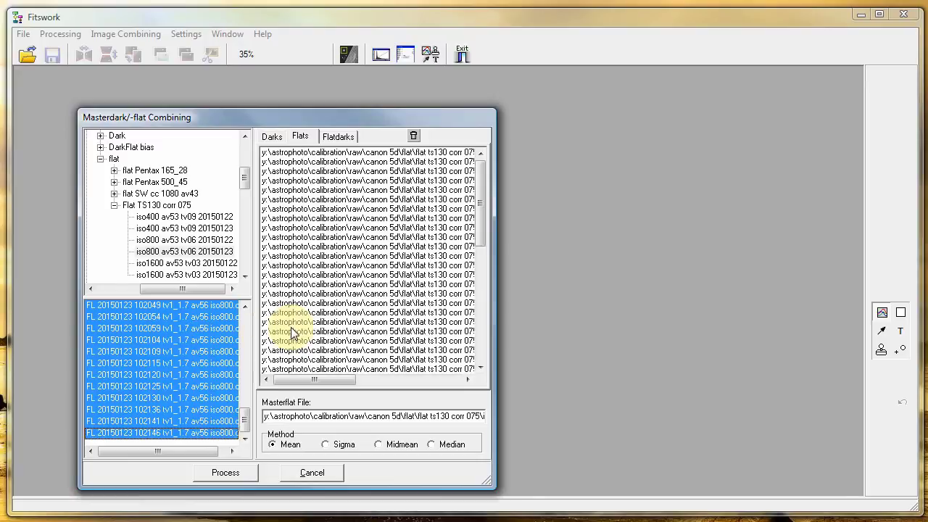
# Use the Sigma method for flats and rename the master flat to 'Masterflat iso800 ts130.fit'
pyautogui.click(327, 447)
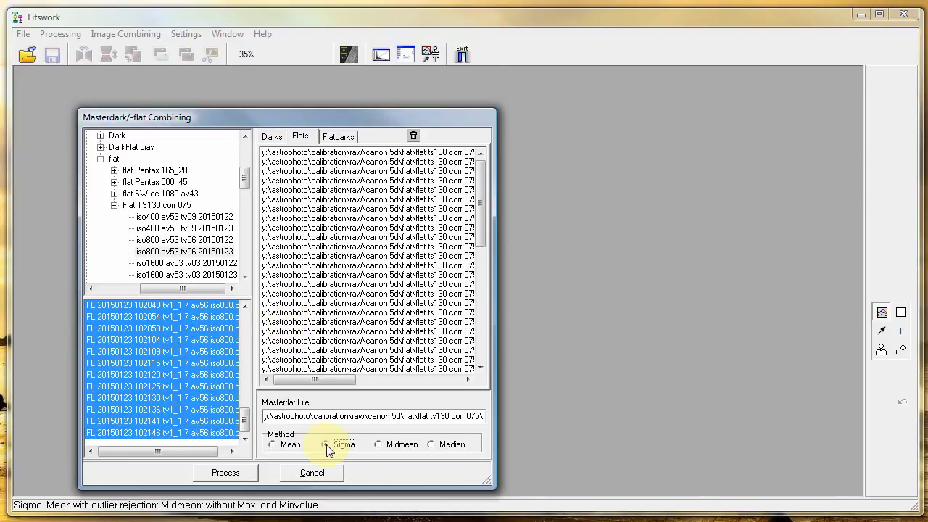
pyautogui.click(387, 417)
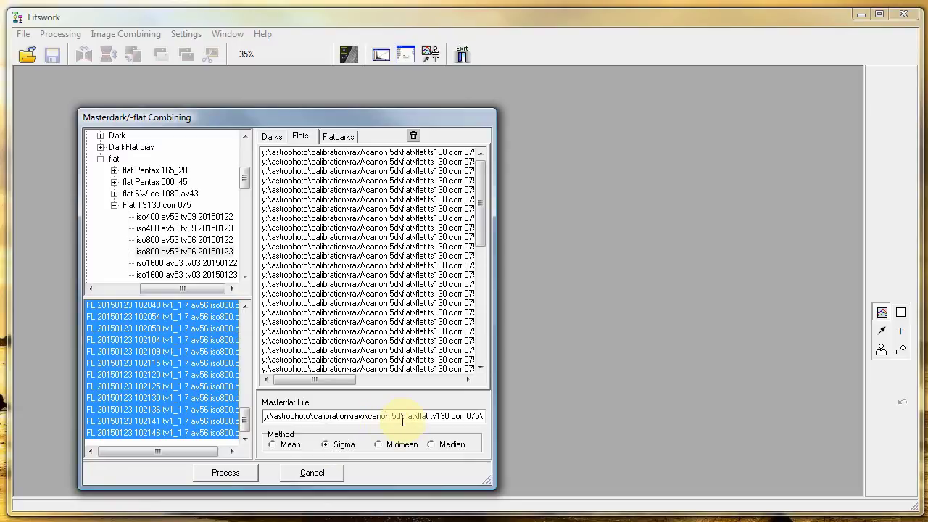
pyautogui.press('End')
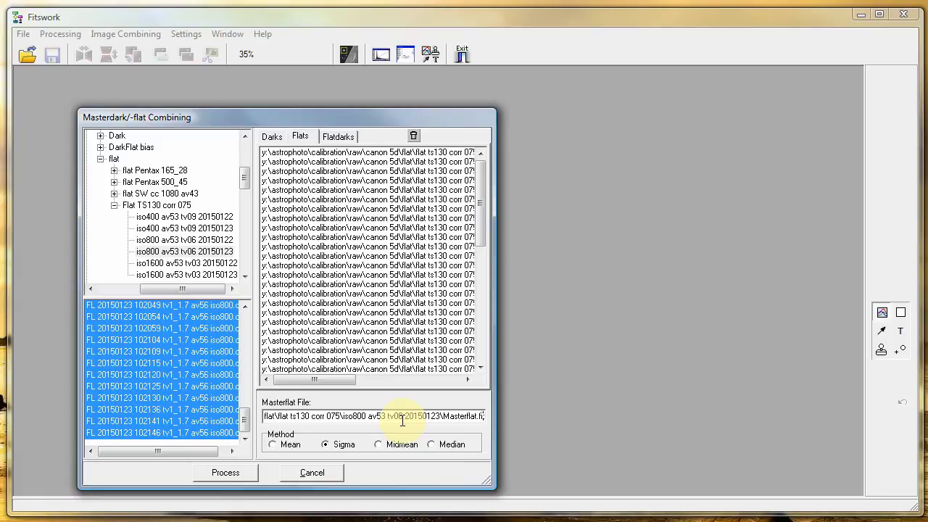
pyautogui.press('Left')
pyautogui.press('Left')
pyautogui.press('Left')
pyautogui.write('iso')
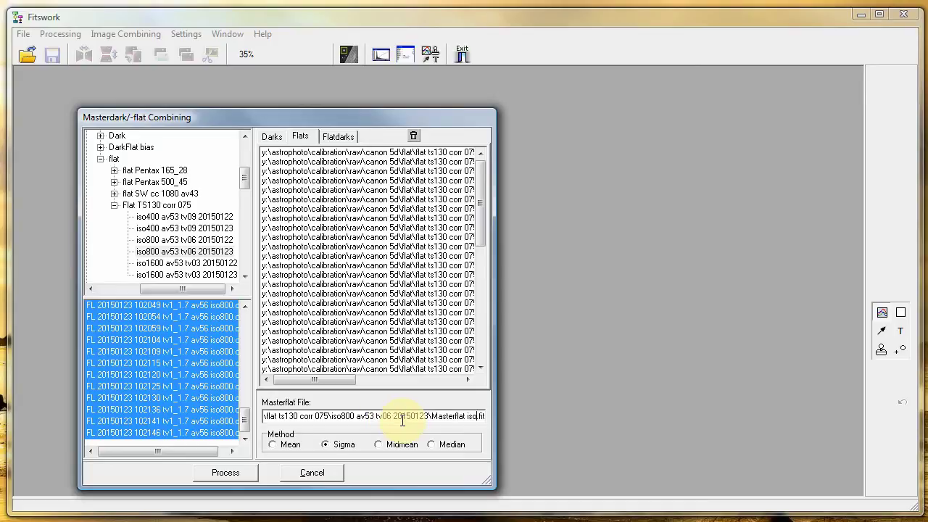
pyautogui.write('800')
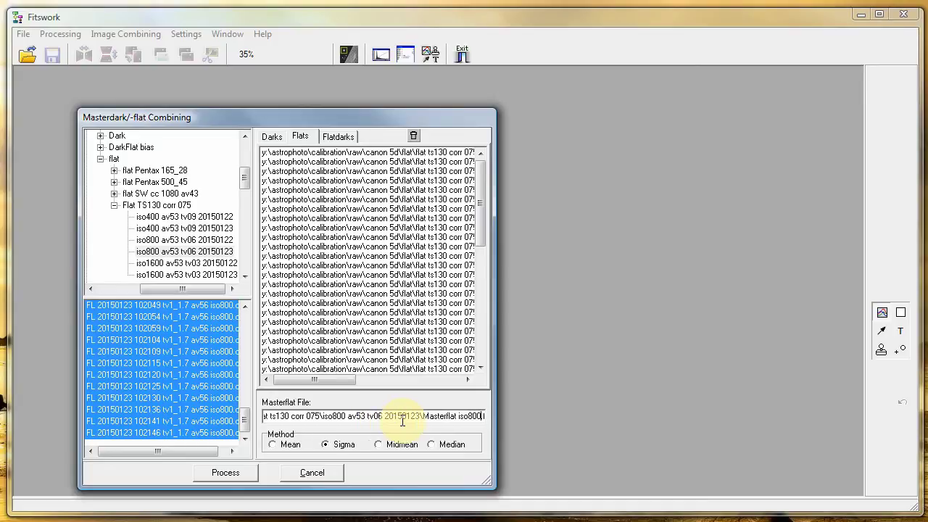
pyautogui.write(' t')
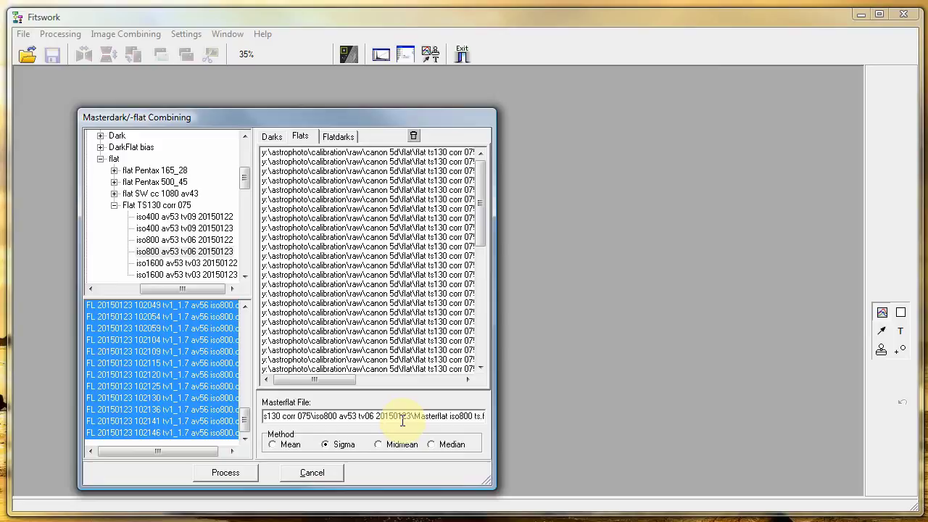
pyautogui.write('s130')
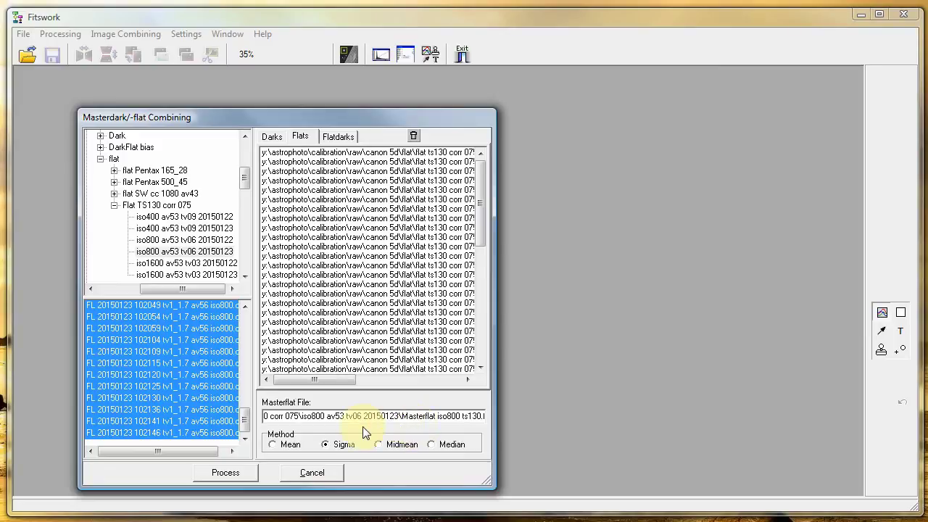
# For the Flatdarks list, browse to the DarkFlat bias > tv06 iso800 folder
pyautogui.click(337, 137)
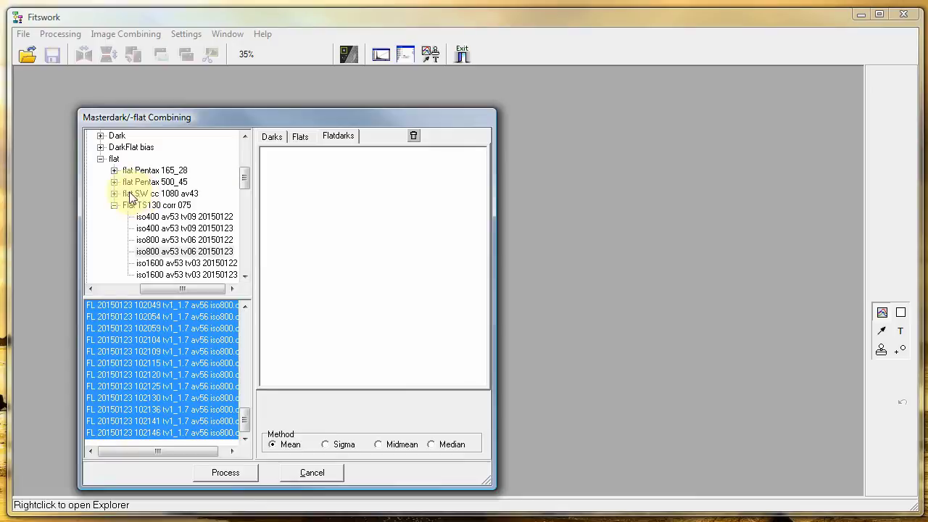
pyautogui.click(100, 159)
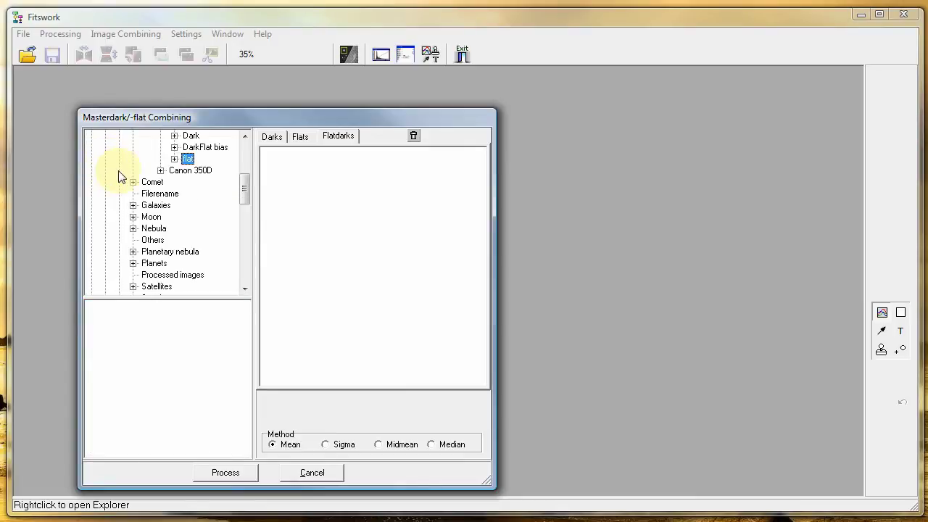
pyautogui.click(174, 147)
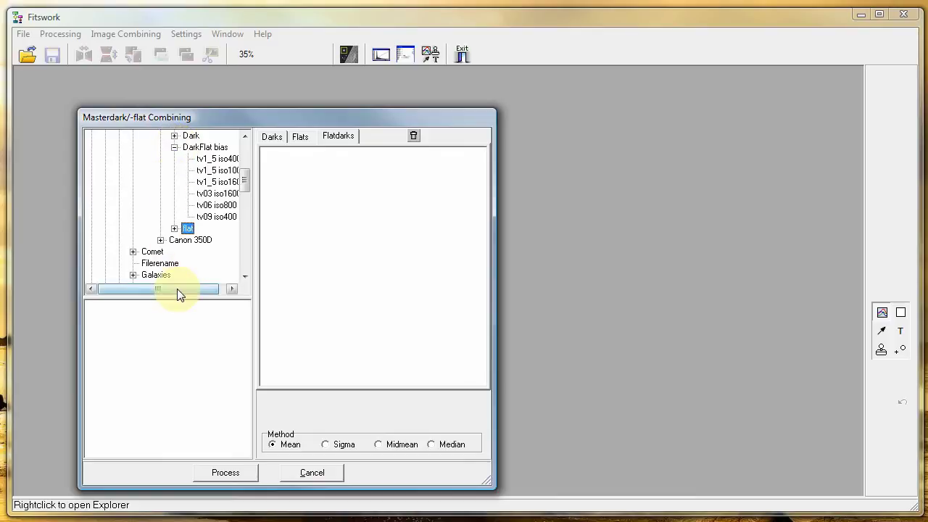
pyautogui.moveTo(178, 290); pyautogui.dragTo(202, 292)
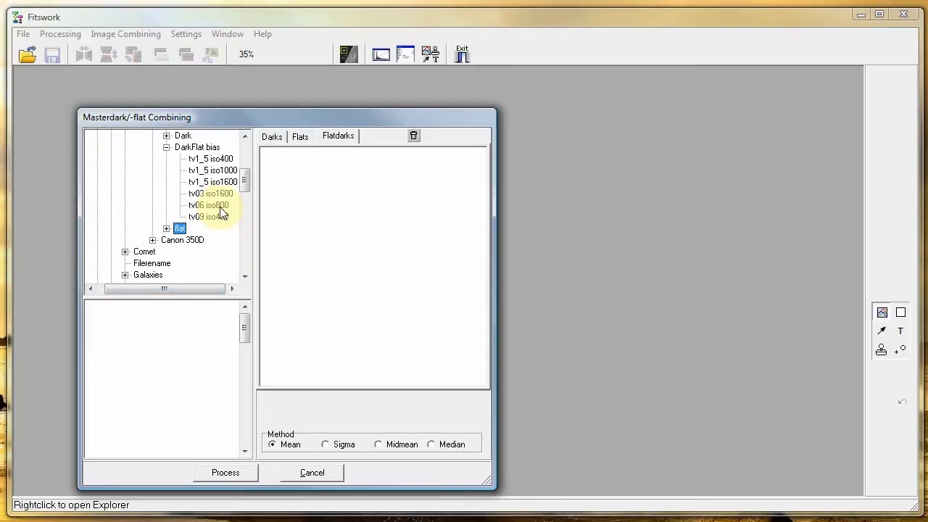
pyautogui.click(220, 207)
# Add the DF dark-flat frames through 191938 to the Flatdarks list, excluding the existing master
pyautogui.click(220, 308)
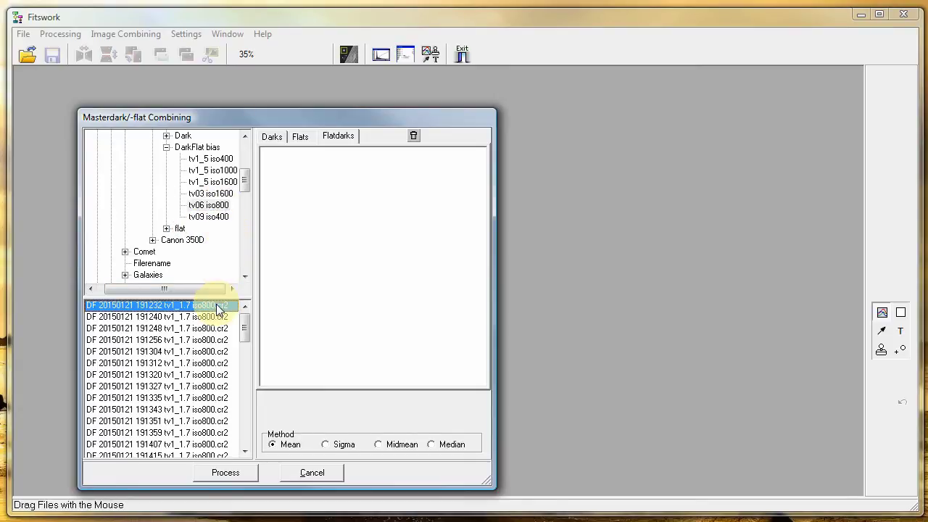
pyautogui.moveTo(242, 325); pyautogui.dragTo(245, 432)
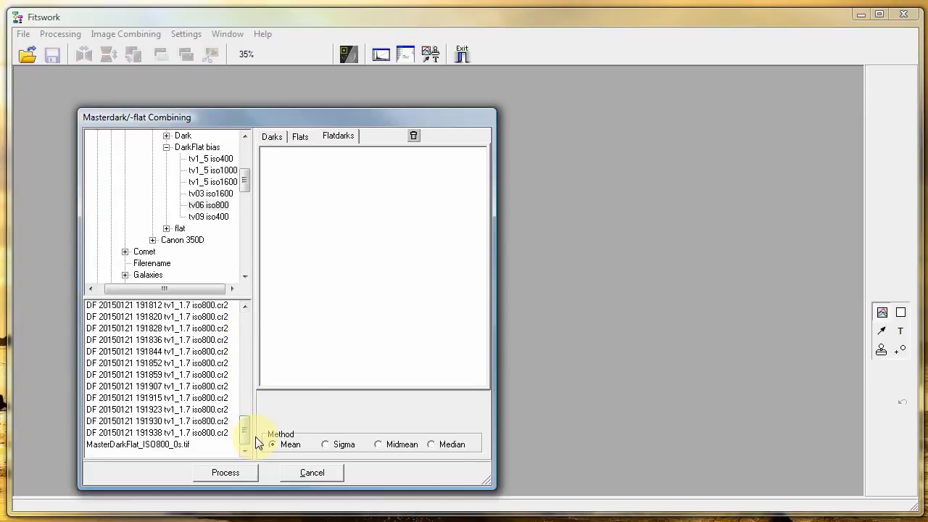
pyautogui.keyDown('shift'); pyautogui.click(213, 432); pyautogui.keyUp('shift')
pyautogui.moveTo(184, 353); pyautogui.dragTo(339, 297)
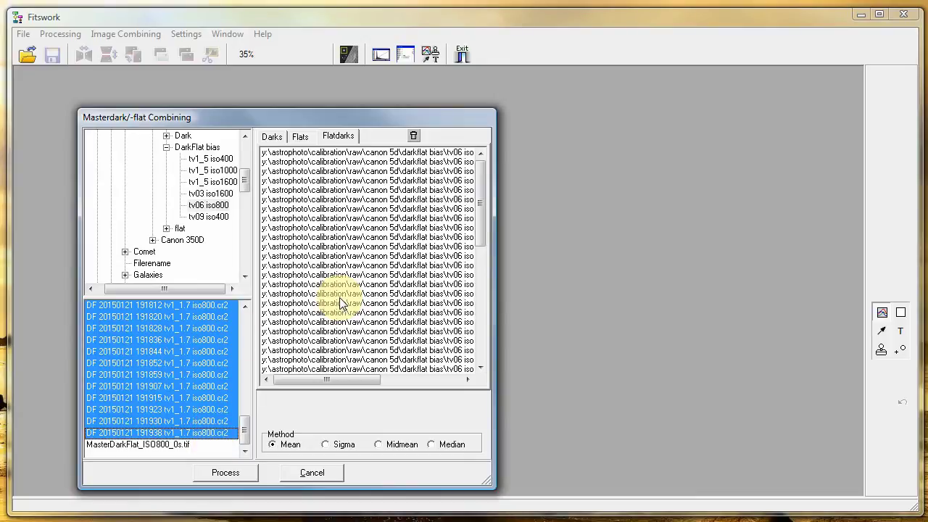
# Set the flat darks method to Sigma, then review the Flats and Darks settings
pyautogui.click(324, 444)
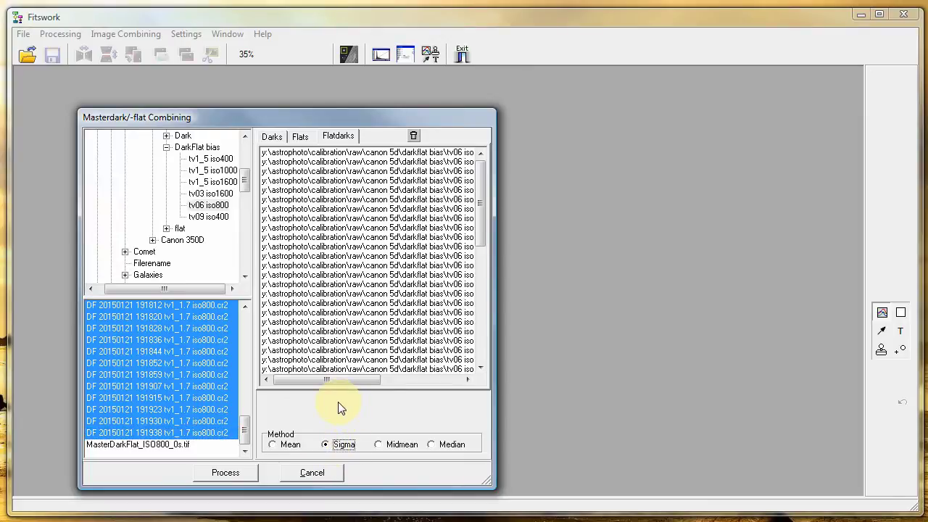
pyautogui.click(296, 137)
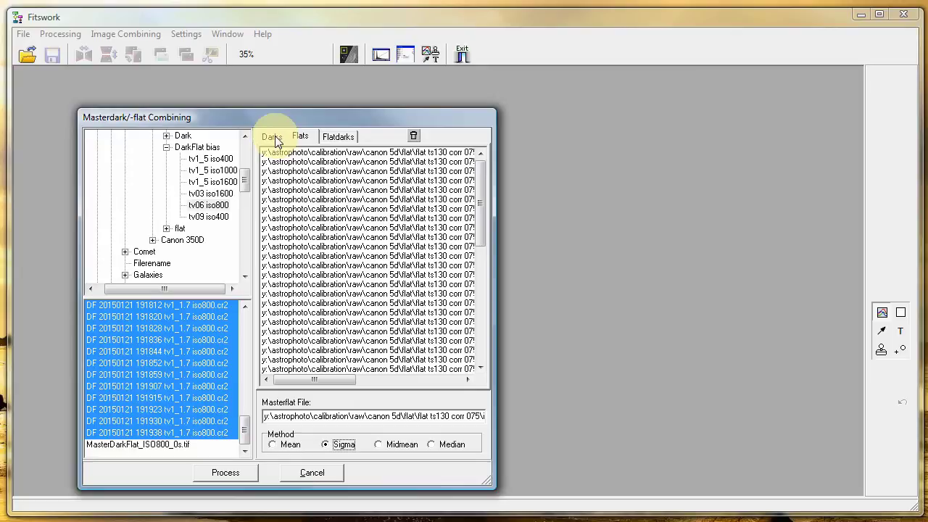
pyautogui.click(273, 137)
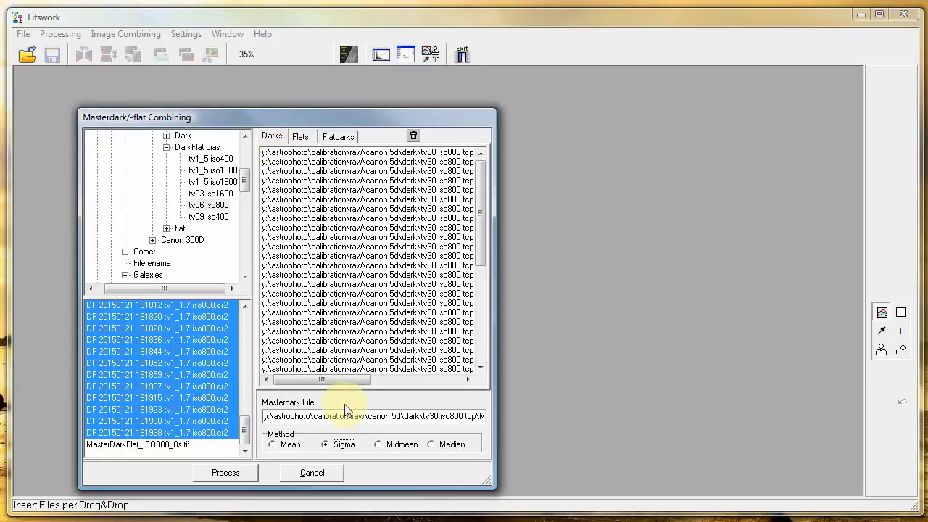